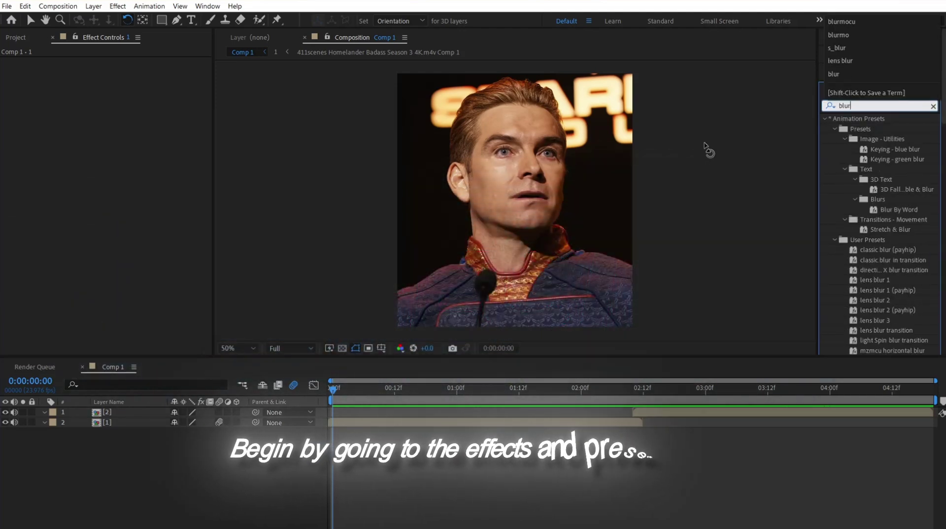
# - Apply S_BlurMoCurves from a 'blurmo' search to layer 2 and set Wrap Y to Reflect
pyautogui.write('rmo')
pyautogui.click(904, 129)
pyautogui.moveTo(470, 428); pyautogui.dragTo(472, 423)
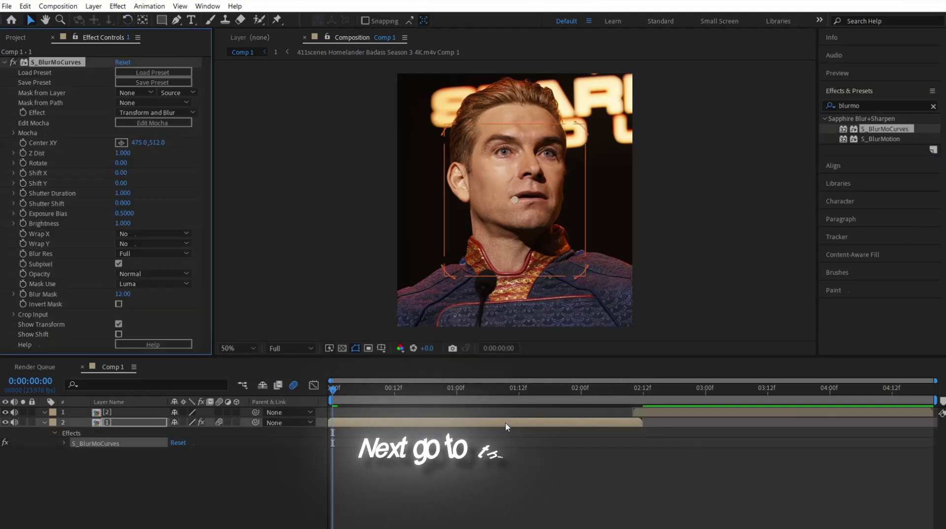
pyautogui.click(152, 234)
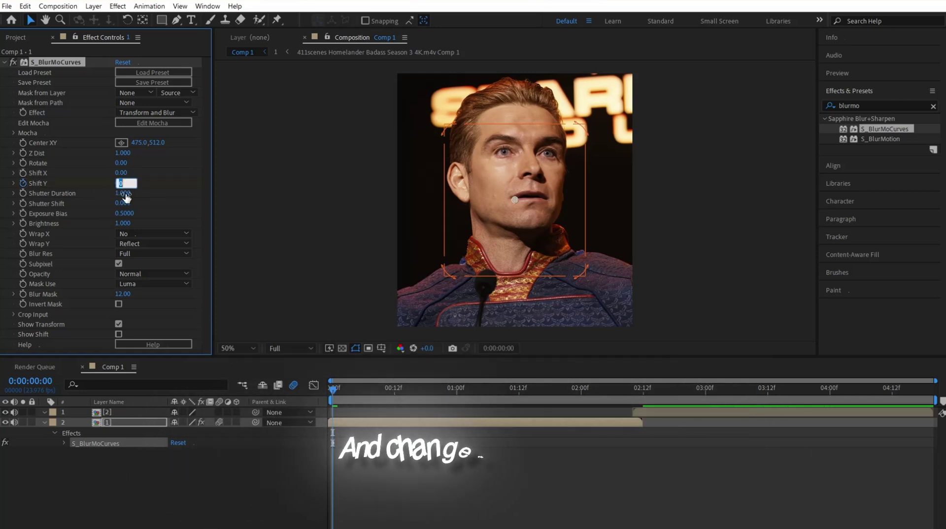
# - Keyframe Shift Y at 160 on frame 0 and -580 two frames later
pyautogui.press('Return')
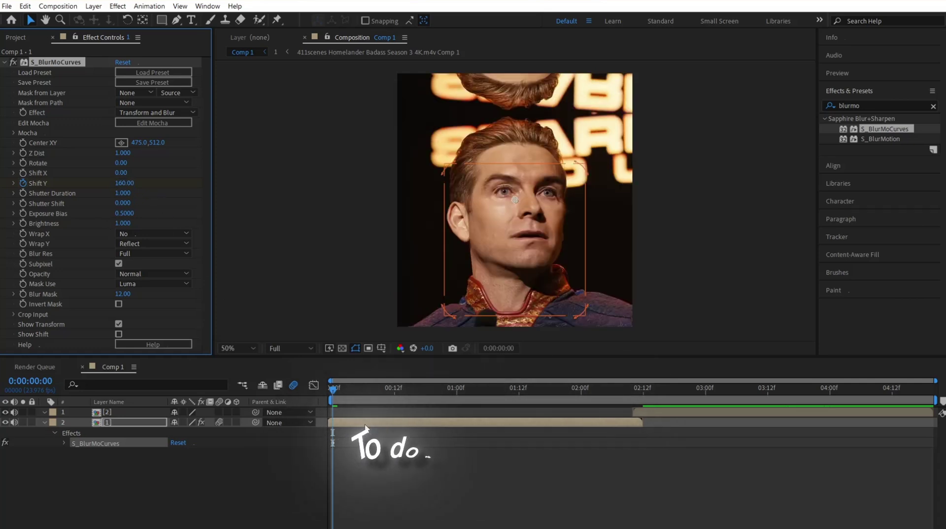
pyautogui.press('pagedown')
pyautogui.press('pagedown')
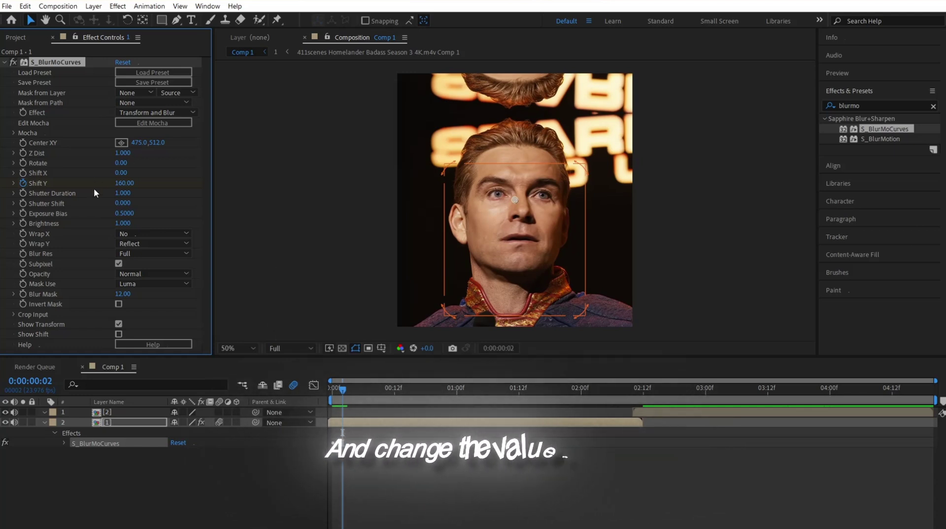
pyautogui.click(124, 183)
pyautogui.write('-580')
pyautogui.press('Return')
# - Add further Shift Y keyframes of 60 and -20, then 0 at one second
pyautogui.press('pagedown')
pyautogui.press('pagedown')
pyautogui.hotkey('ctrl', 'Right')
pyautogui.hotkey('ctrl', 'Right')
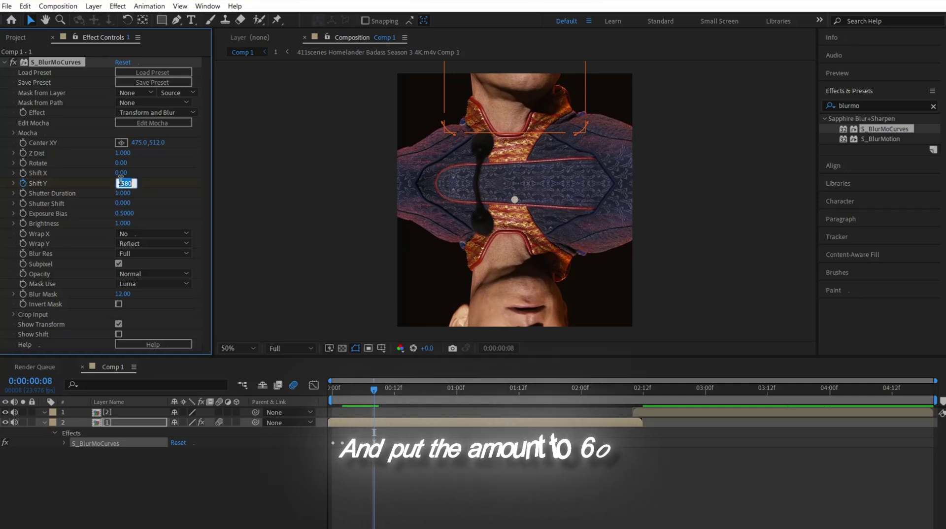
pyautogui.press('Return')
pyautogui.hotkey('ctrl', 'Right')
pyautogui.hotkey('ctrl', 'Right')
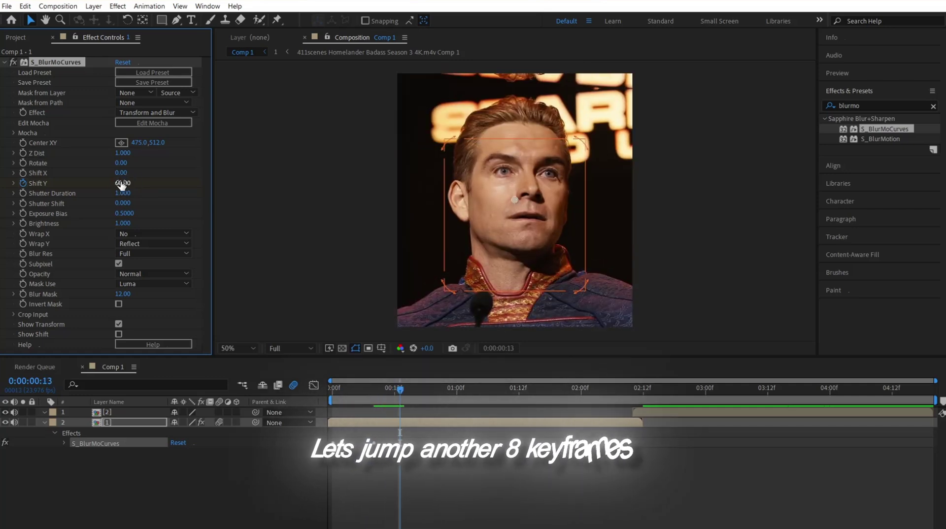
pyautogui.hotkey('ctrl', 'Right')
pyautogui.hotkey('ctrl', 'Right')
pyautogui.write('-20')
pyautogui.press('Return')
pyautogui.hotkey('ctrl', 'Right')
pyautogui.hotkey('ctrl', 'Right')
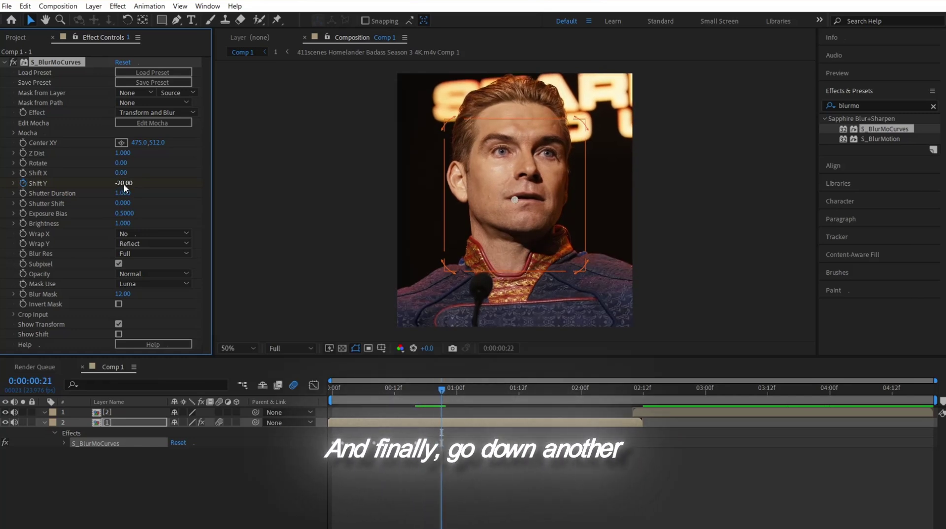
pyautogui.hotkey('ctrl', 'Right')
pyautogui.hotkey('ctrl', 'Right')
pyautogui.click(123, 183)
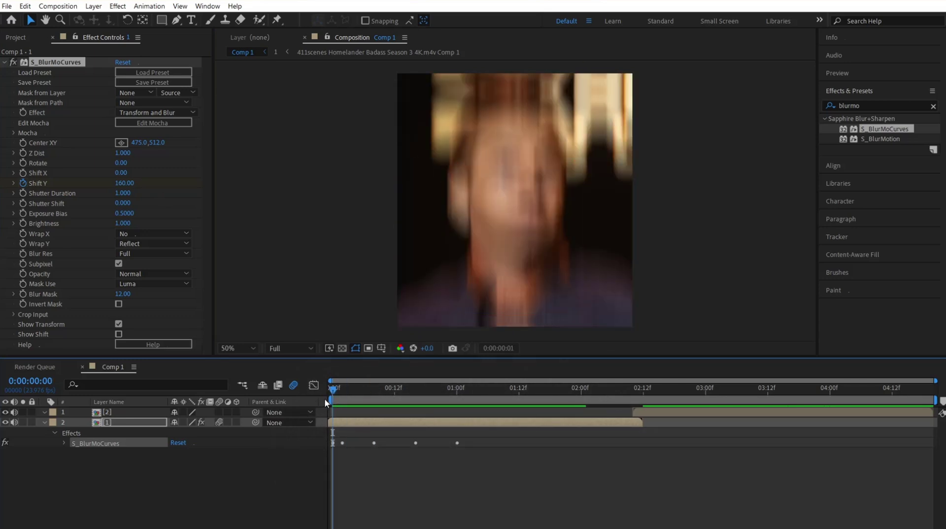
# - Apply BCC Directional Blur from a 'bcc dire' search with Angle set to 0
pyautogui.write('bcc direc')
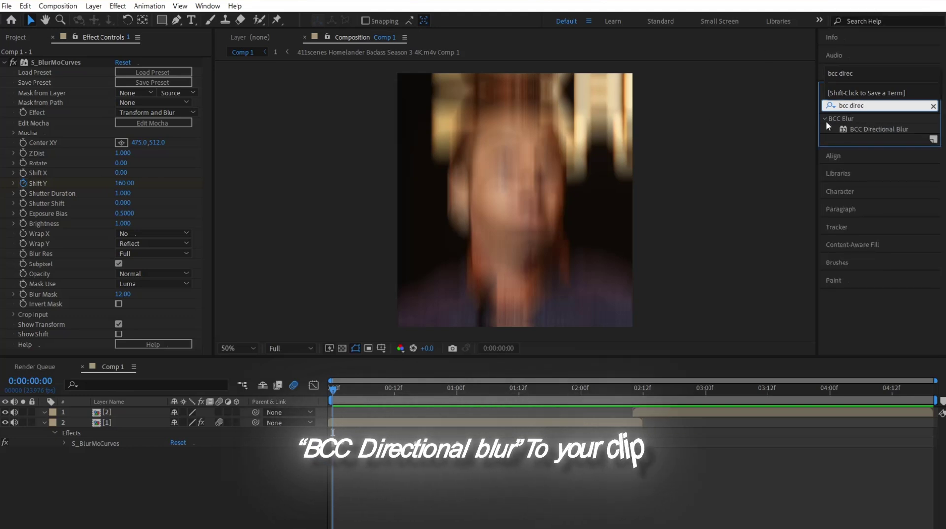
pyautogui.doubleClick(846, 130)
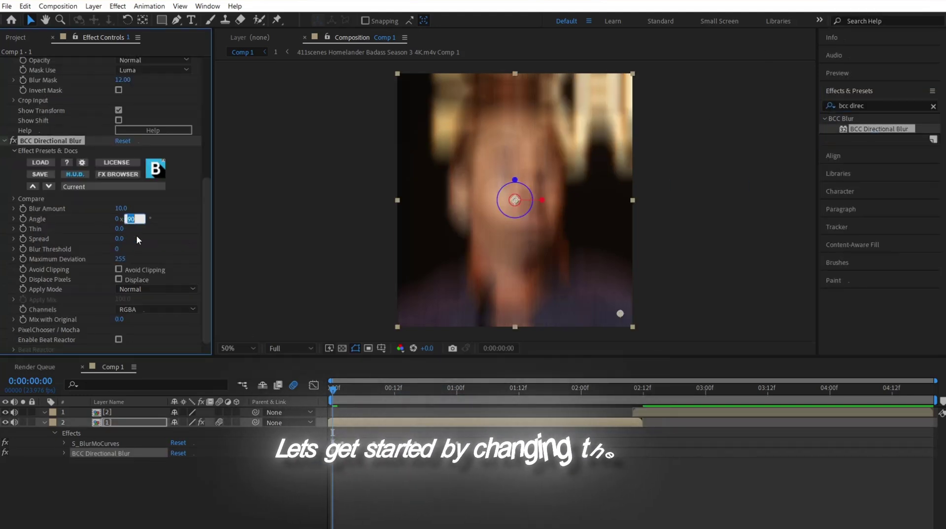
pyautogui.write('0')
pyautogui.press('Return')
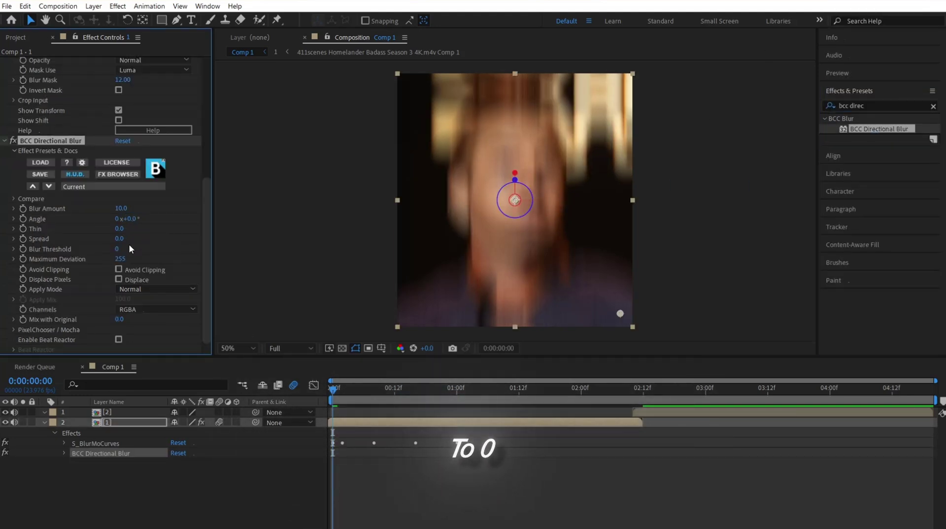
# - Keyframe Blur Amount at 150 at the start and 0 at one second
pyautogui.click(22, 209)
pyautogui.click(121, 208)
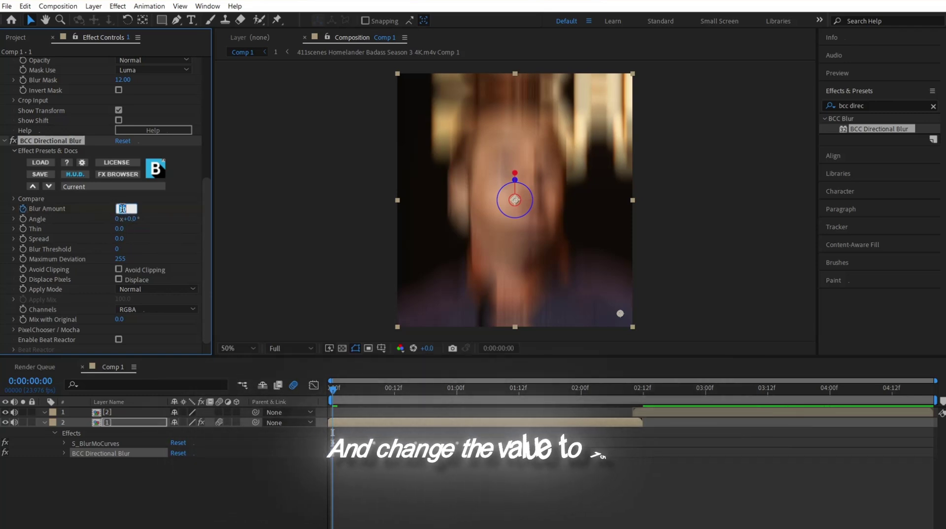
pyautogui.write('150')
pyautogui.press('Return')
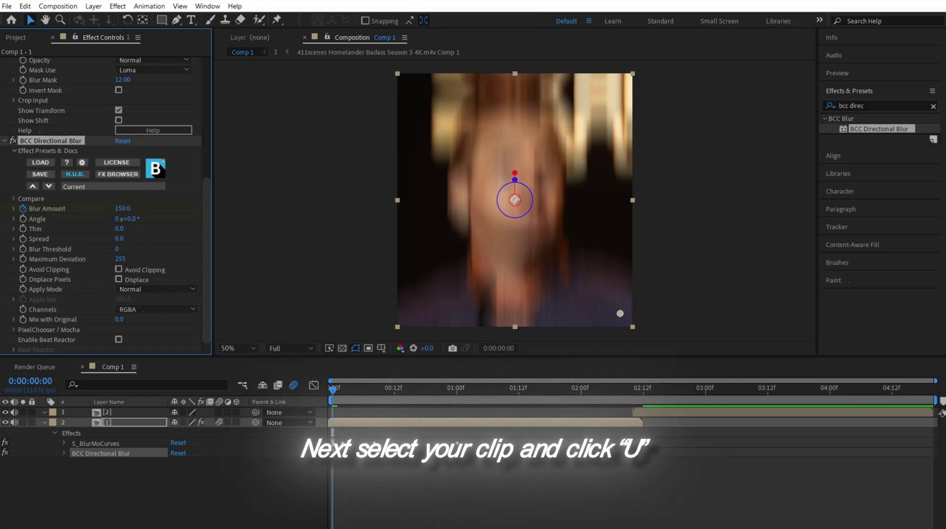
pyautogui.press('u')
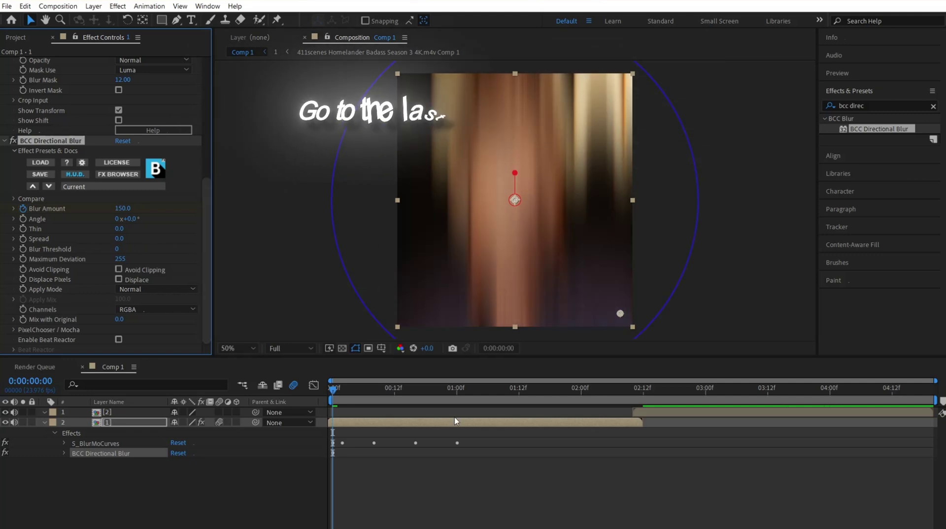
pyautogui.click(622, 217)
pyautogui.moveTo(465, 395); pyautogui.dragTo(457, 395)
pyautogui.click(123, 208)
pyautogui.write('0')
pyautogui.press('Return')
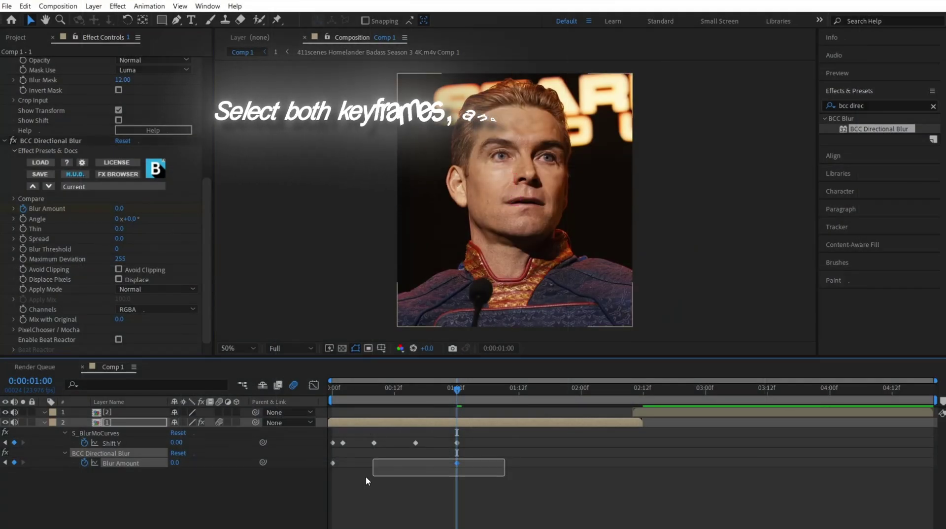
# - Easy-ease both Blur Amount keyframes, then drag the Graph Editor handles into a steep ease-out curve
pyautogui.moveTo(366, 476); pyautogui.dragTo(276, 472)
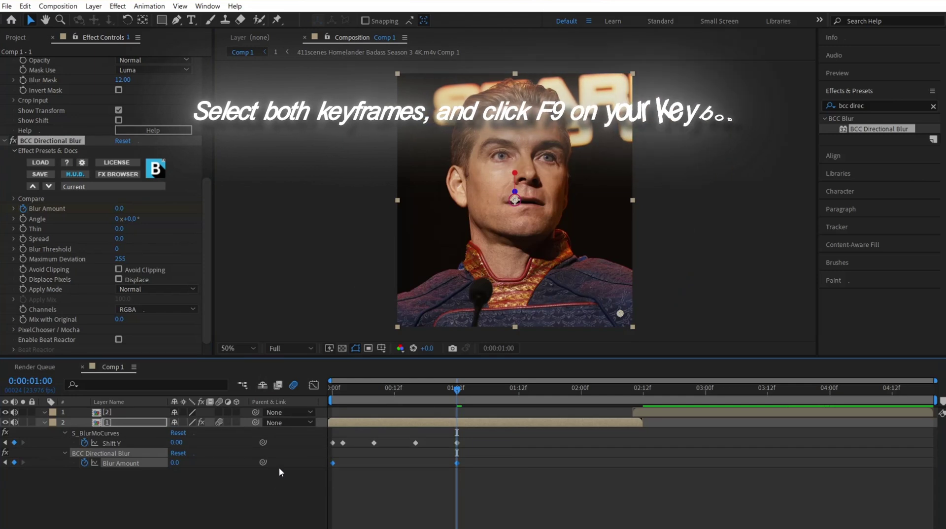
pyautogui.press('F9')
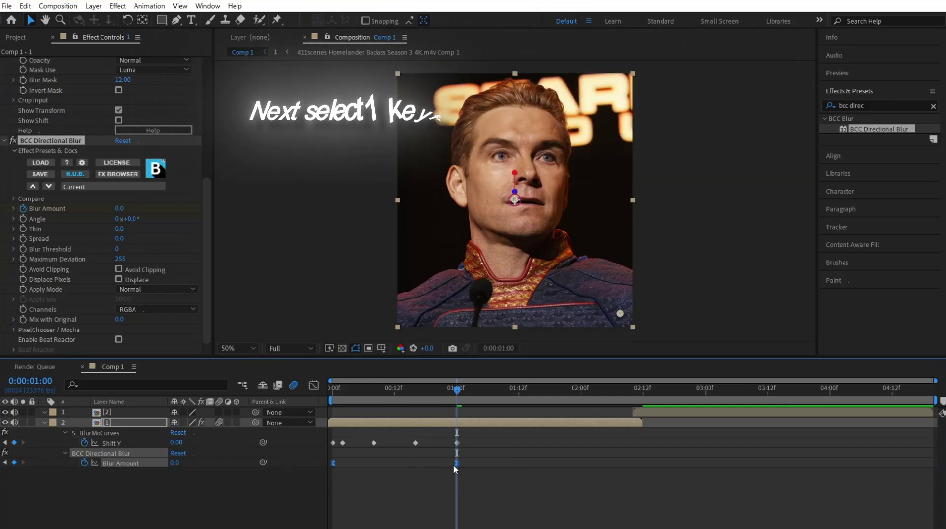
pyautogui.click(454, 465)
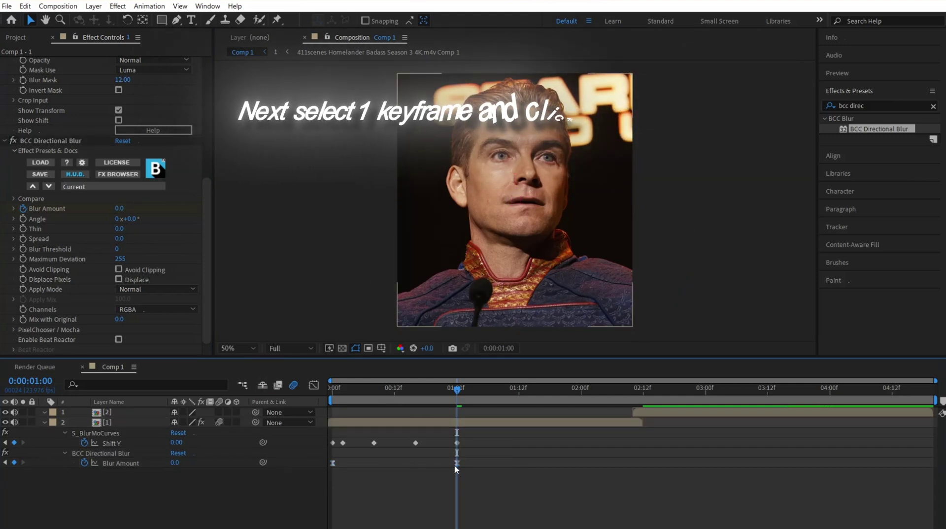
pyautogui.click(313, 386)
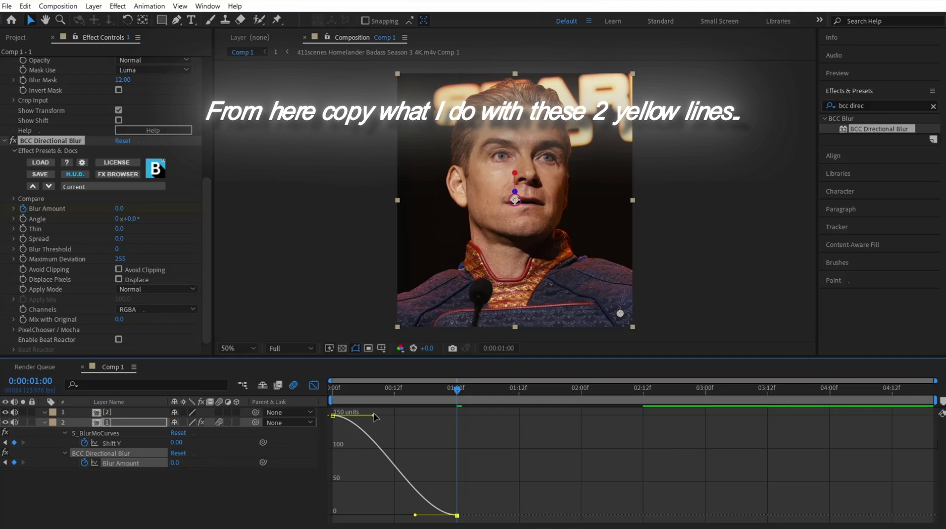
pyautogui.moveTo(374, 416); pyautogui.dragTo(343, 459)
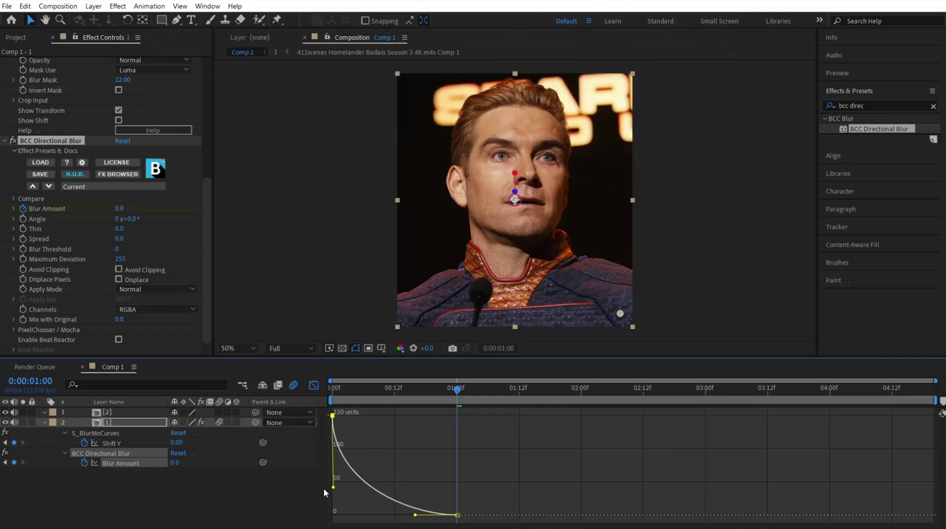
pyautogui.moveTo(413, 518); pyautogui.dragTo(367, 515)
pyautogui.press('space')
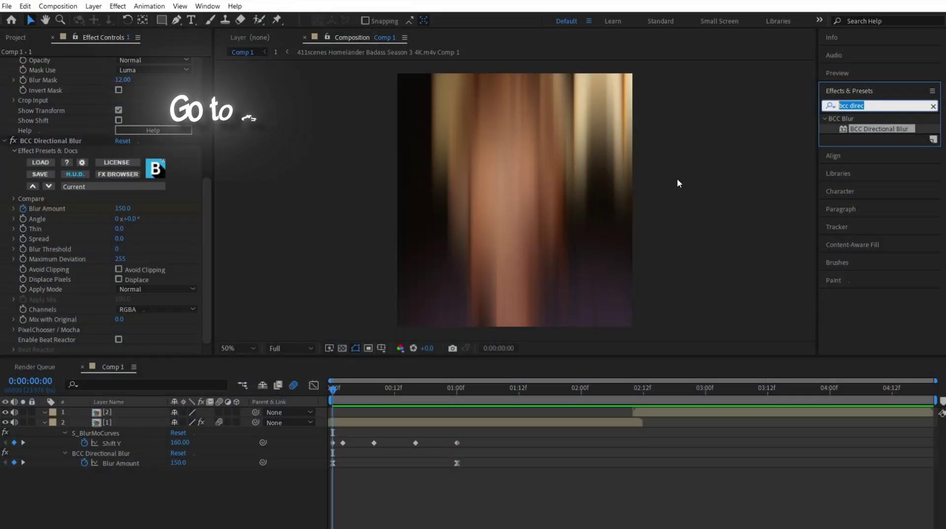
# - Apply Brightness & Contrast to the first clip, keyframe Brightness at 130, and move to 2:10
pyautogui.write('bright')
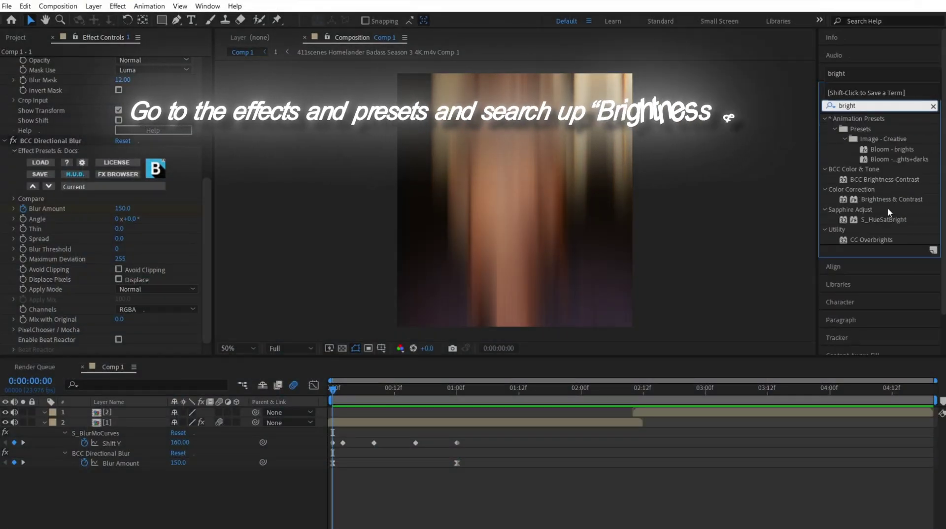
pyautogui.moveTo(886, 203); pyautogui.dragTo(631, 331)
pyautogui.moveTo(576, 376); pyautogui.dragTo(502, 423)
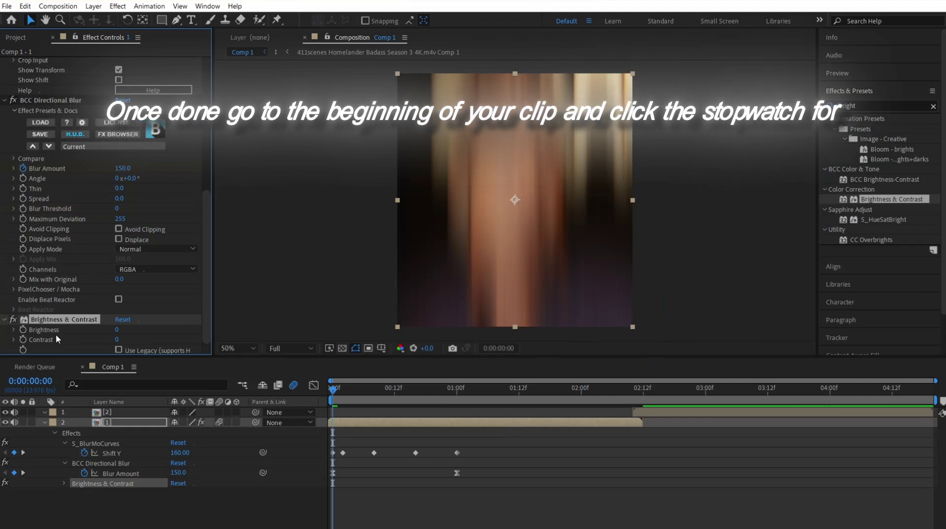
pyautogui.click(23, 330)
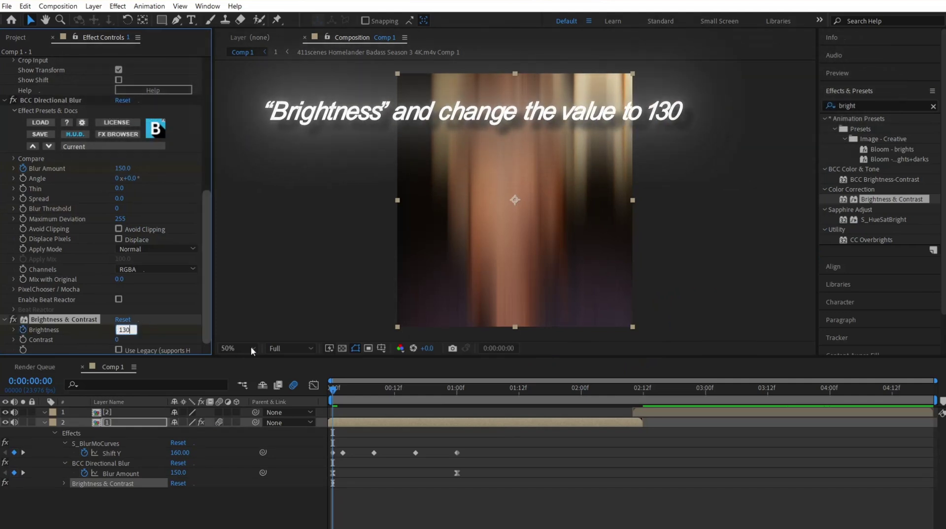
pyautogui.moveTo(578, 388); pyautogui.dragTo(633, 387)
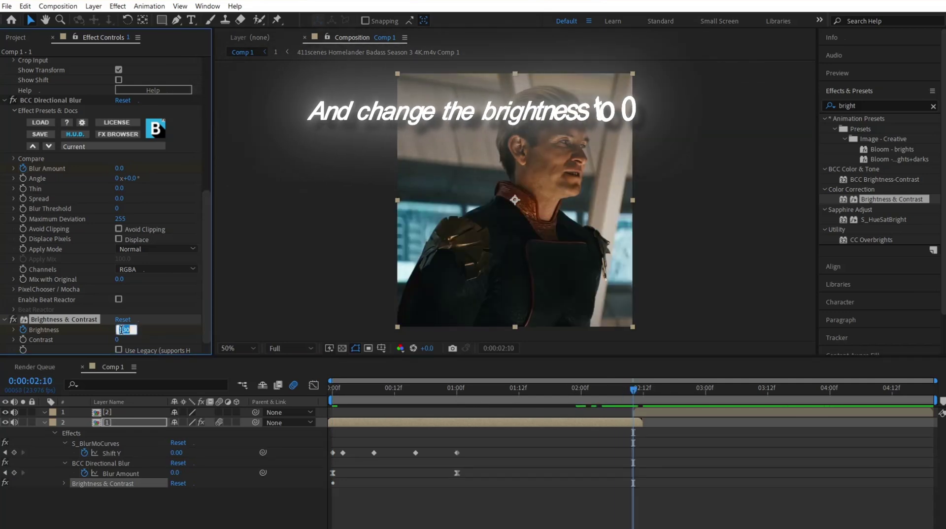
# - Preview the shake transition and select the second clip as the paste target
pyautogui.press('space')
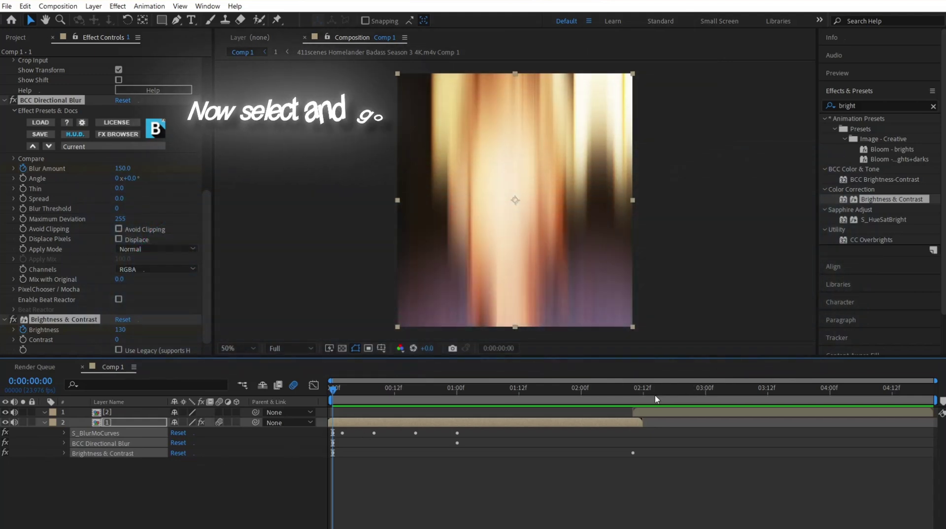
pyautogui.click(637, 413)
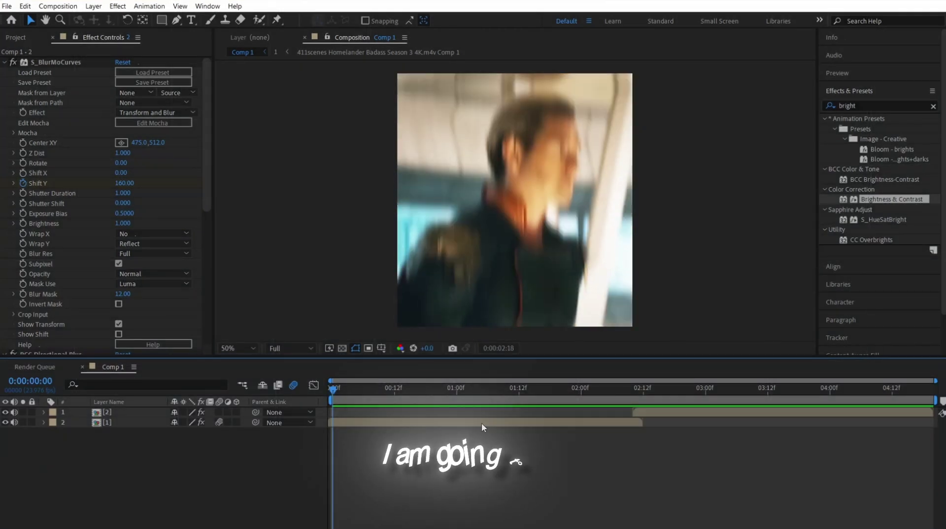
# - Stop playback and add a new adjustment layer above both clips
pyautogui.click(636, 412)
pyautogui.hotkey('ctrl', 'alt', 'y')
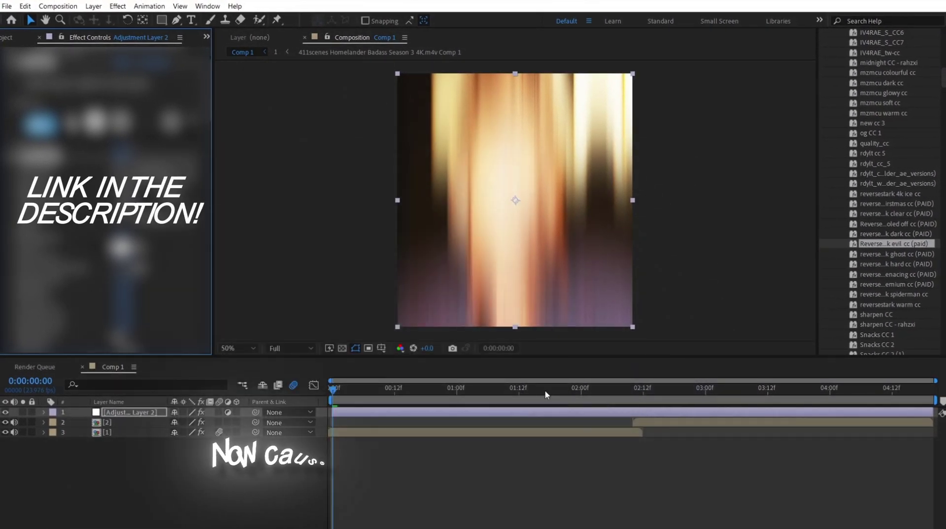
# - Set the adjustment layer's Opacity to 60% and return the playhead near the start
pyautogui.press('space')
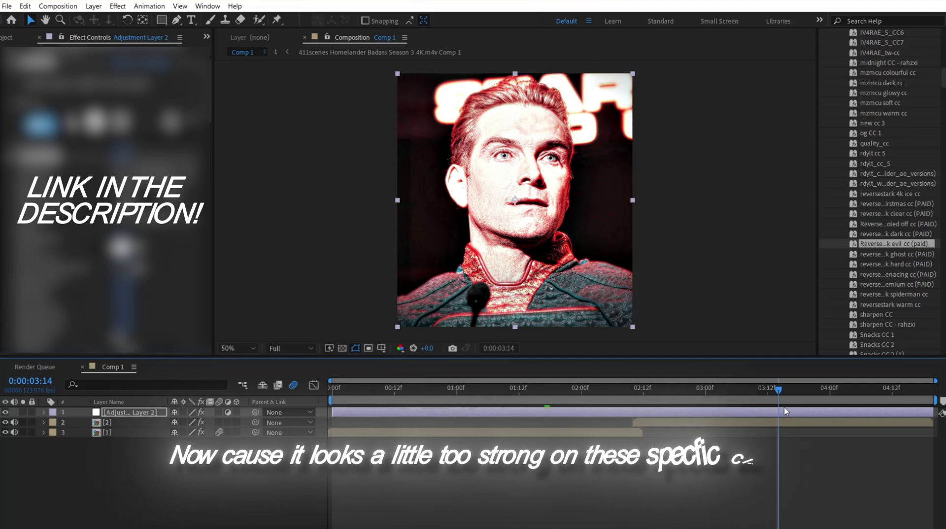
pyautogui.press('t')
pyautogui.click(181, 422)
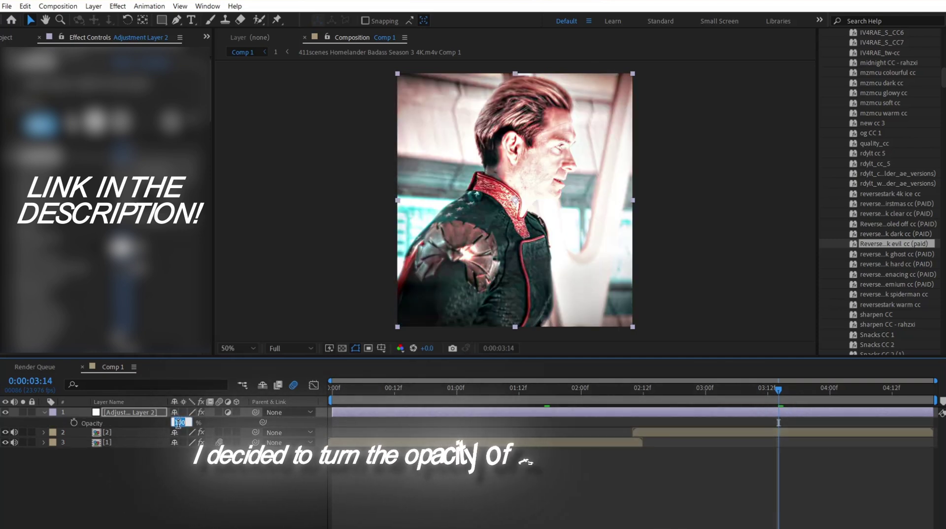
pyautogui.write('60')
pyautogui.press('Return')
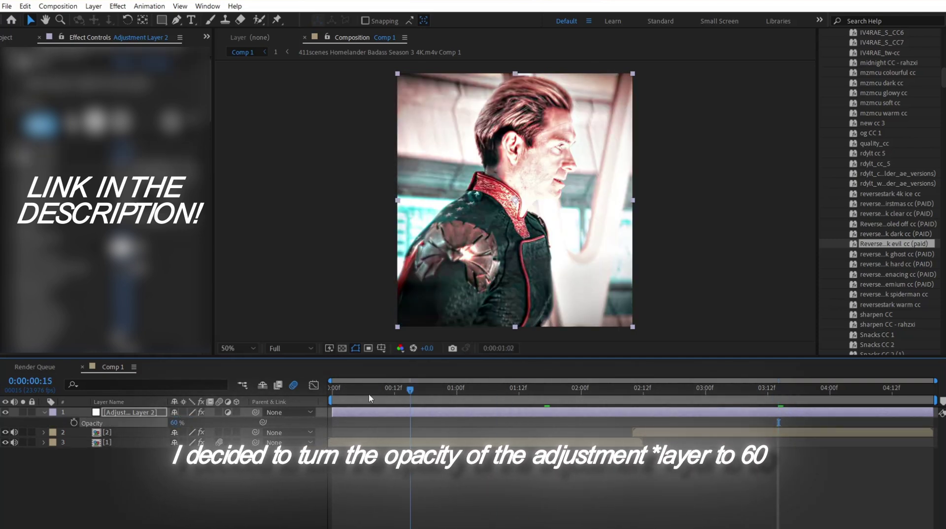
pyautogui.click(539, 393)
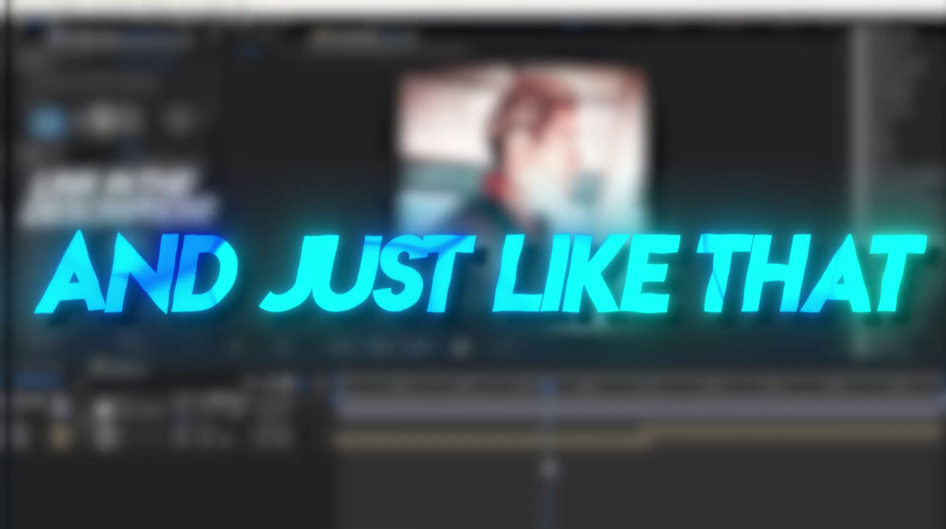